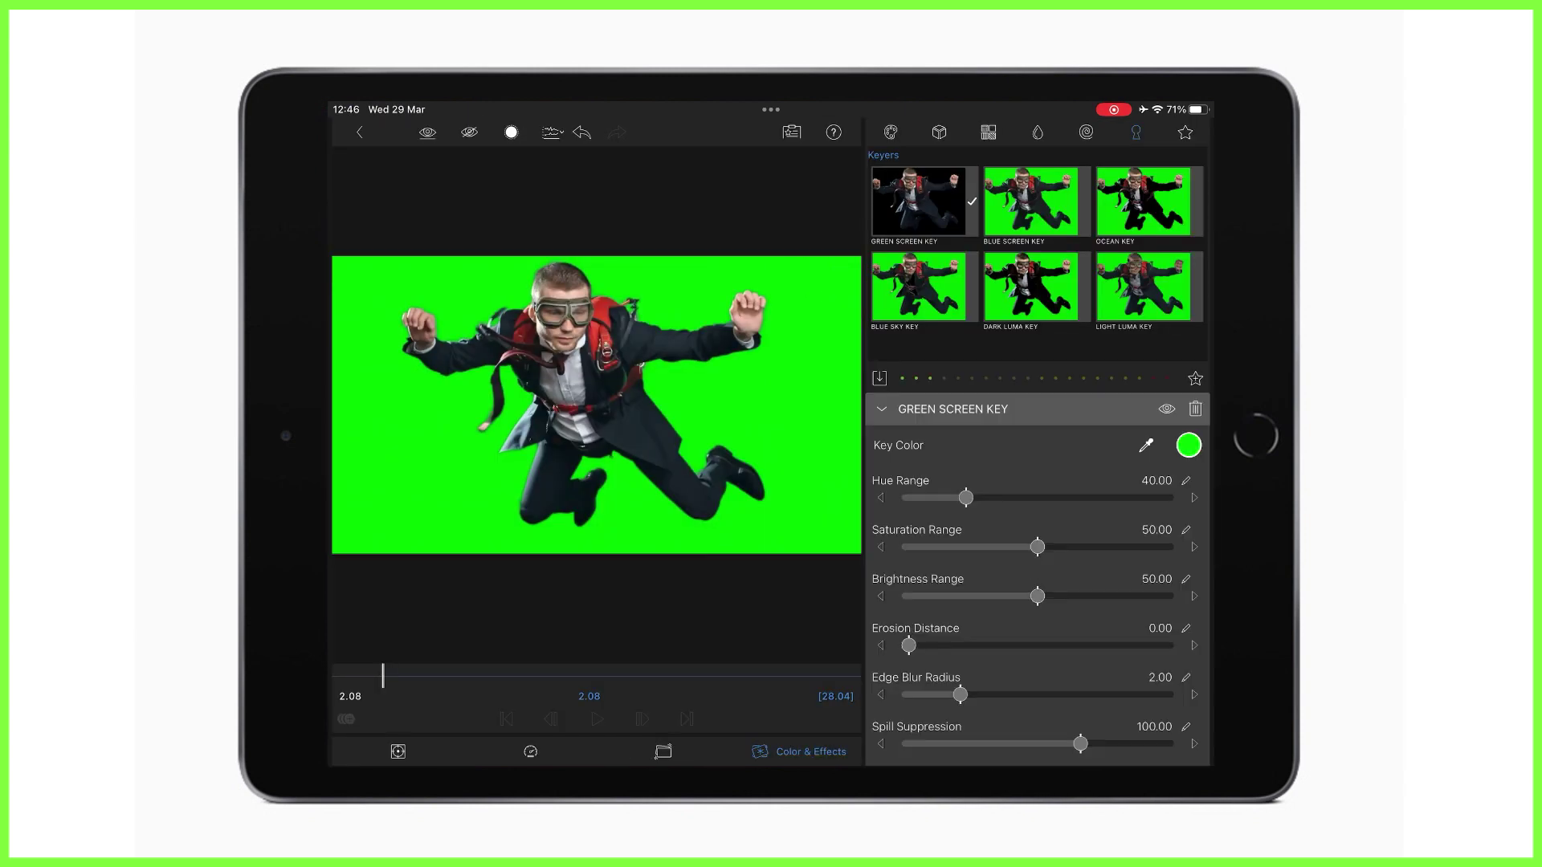
Play back the keyed skydiver and circle-effects clips, ending on the dancer-over-waves timeline.
key(space)
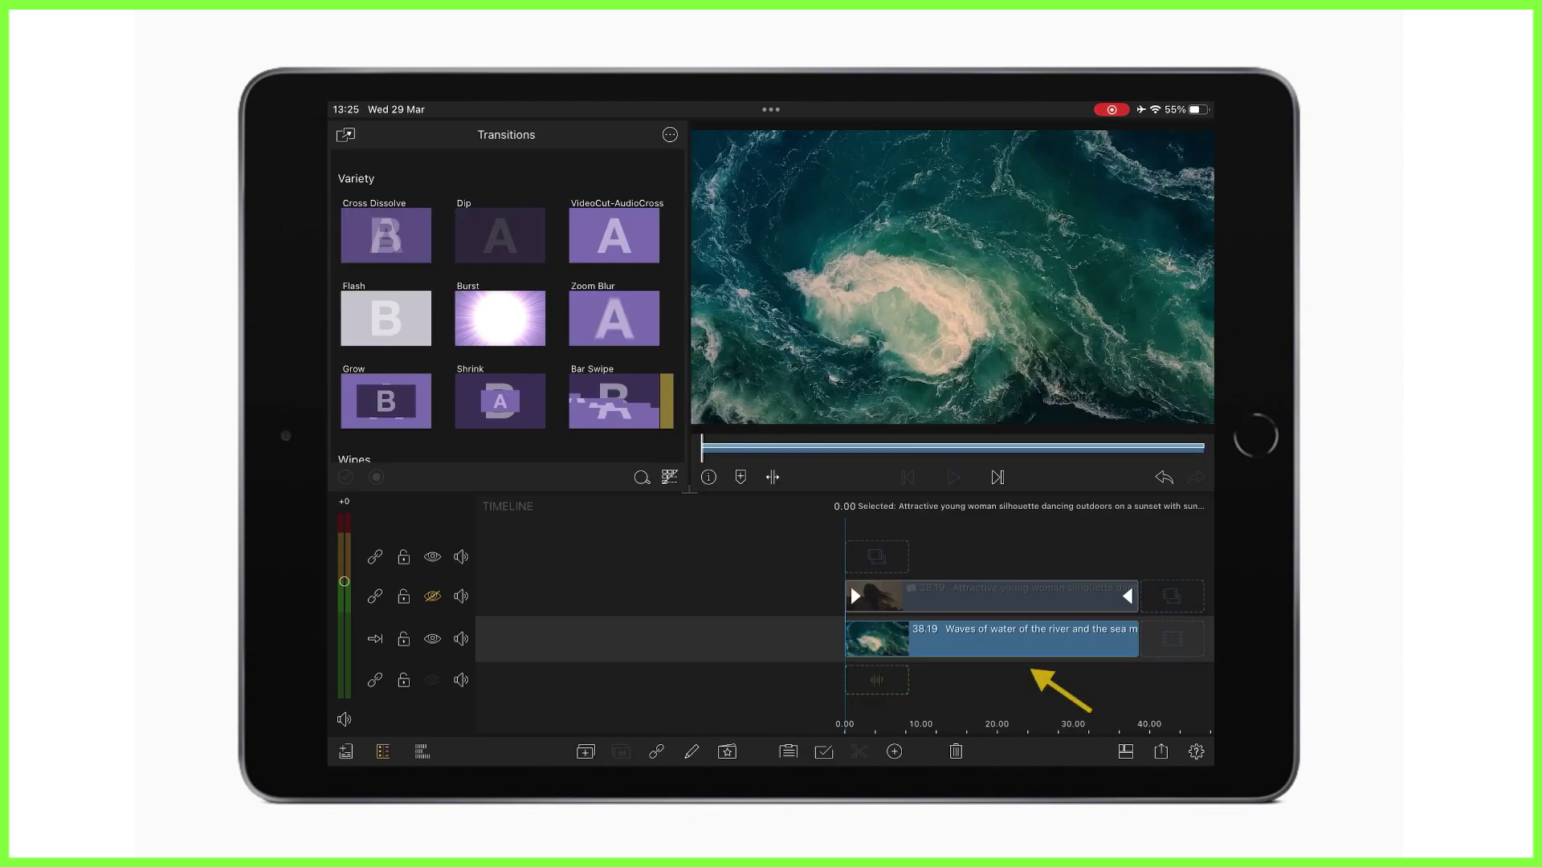
key(space)
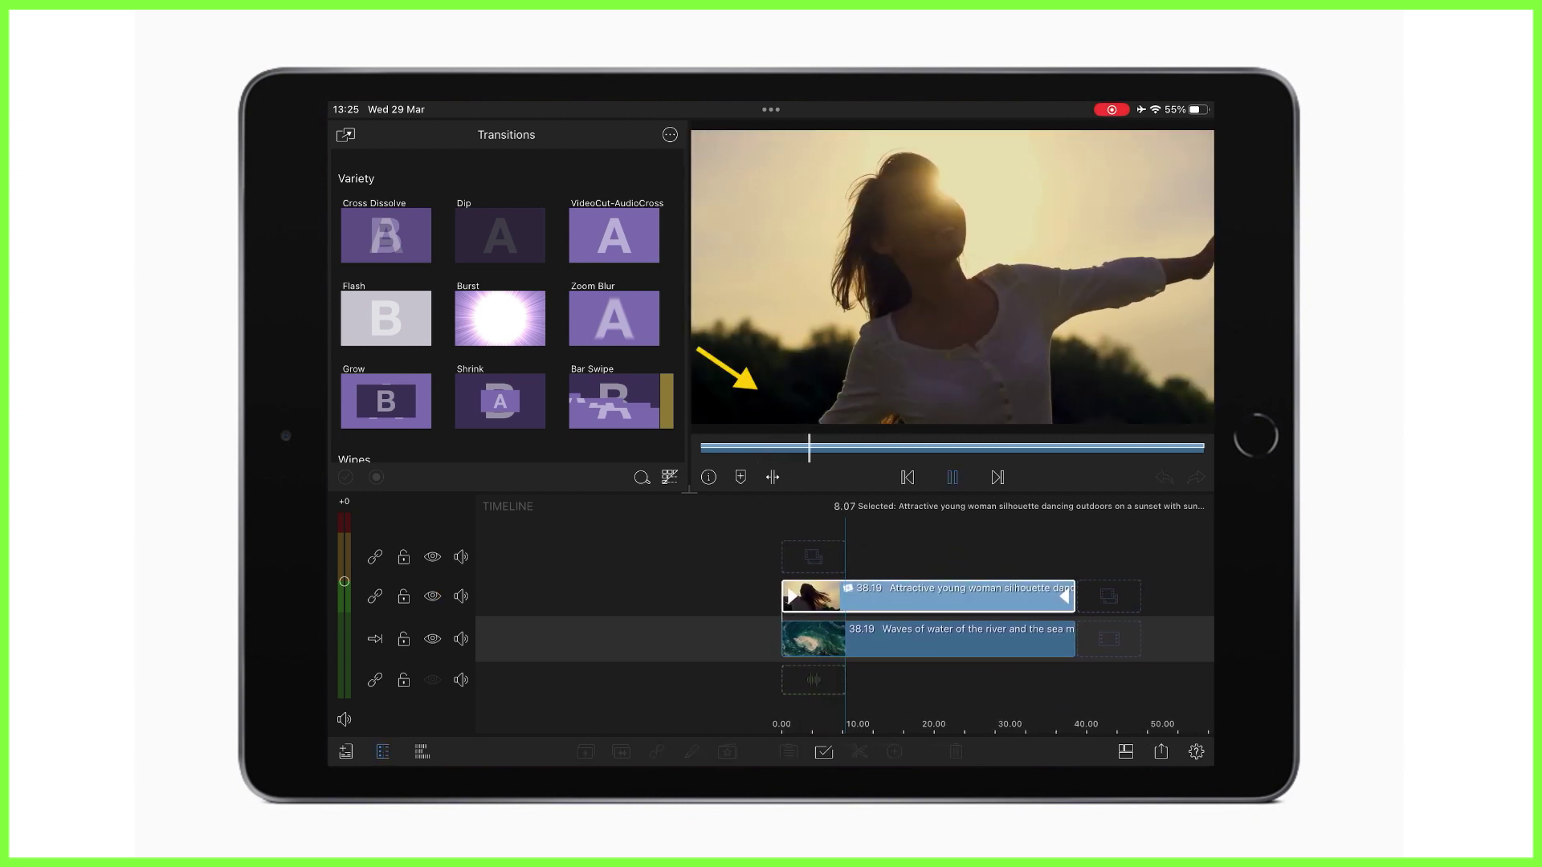
Stop playback and apply a Dark Luma Key from the Keyers presets to the sunset clip.
key(space)
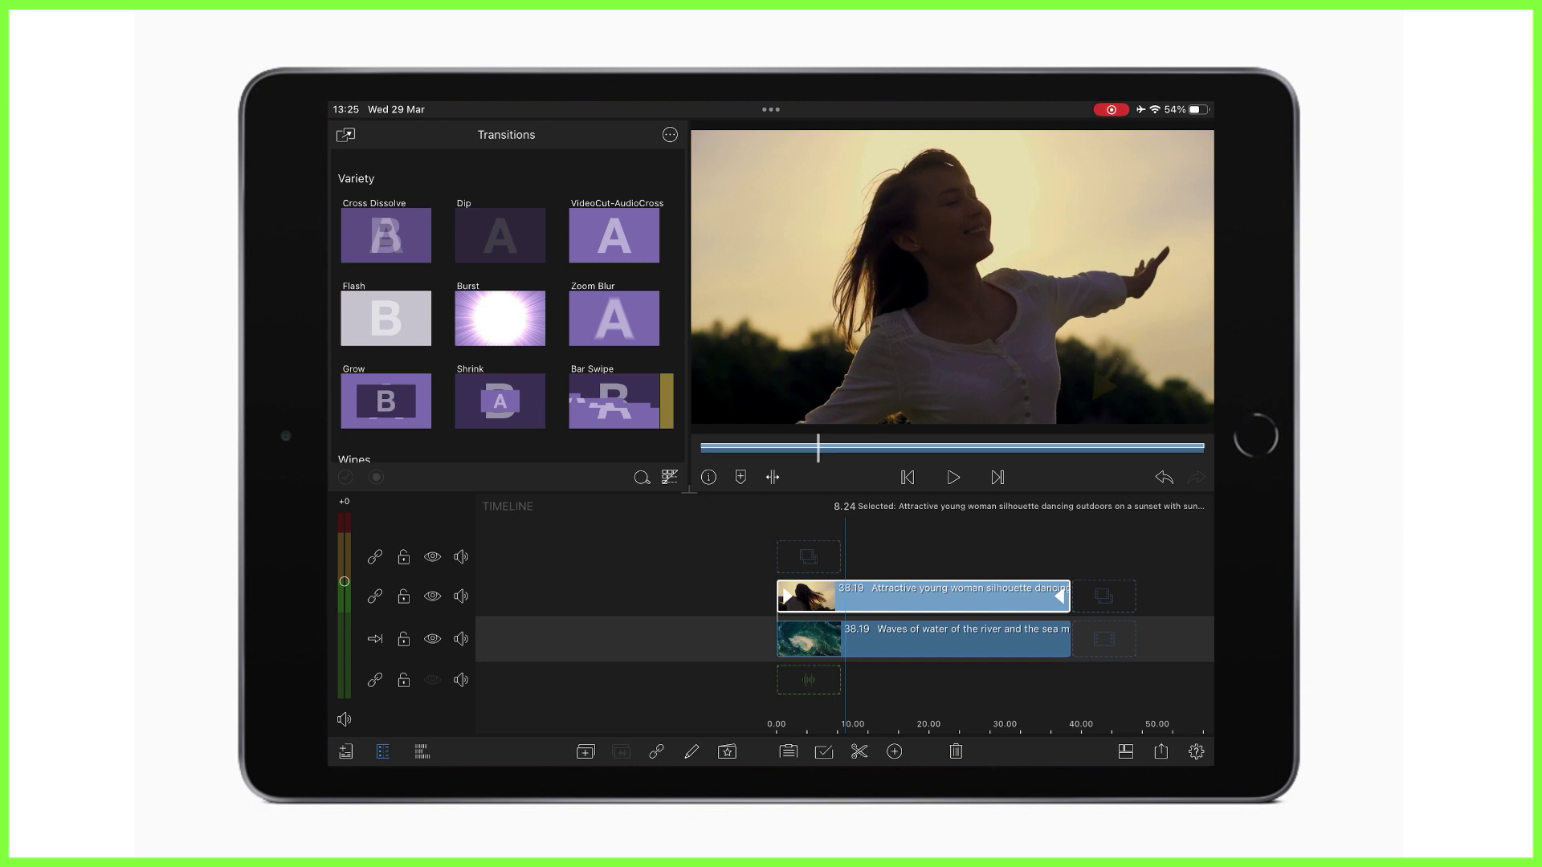
key(e)
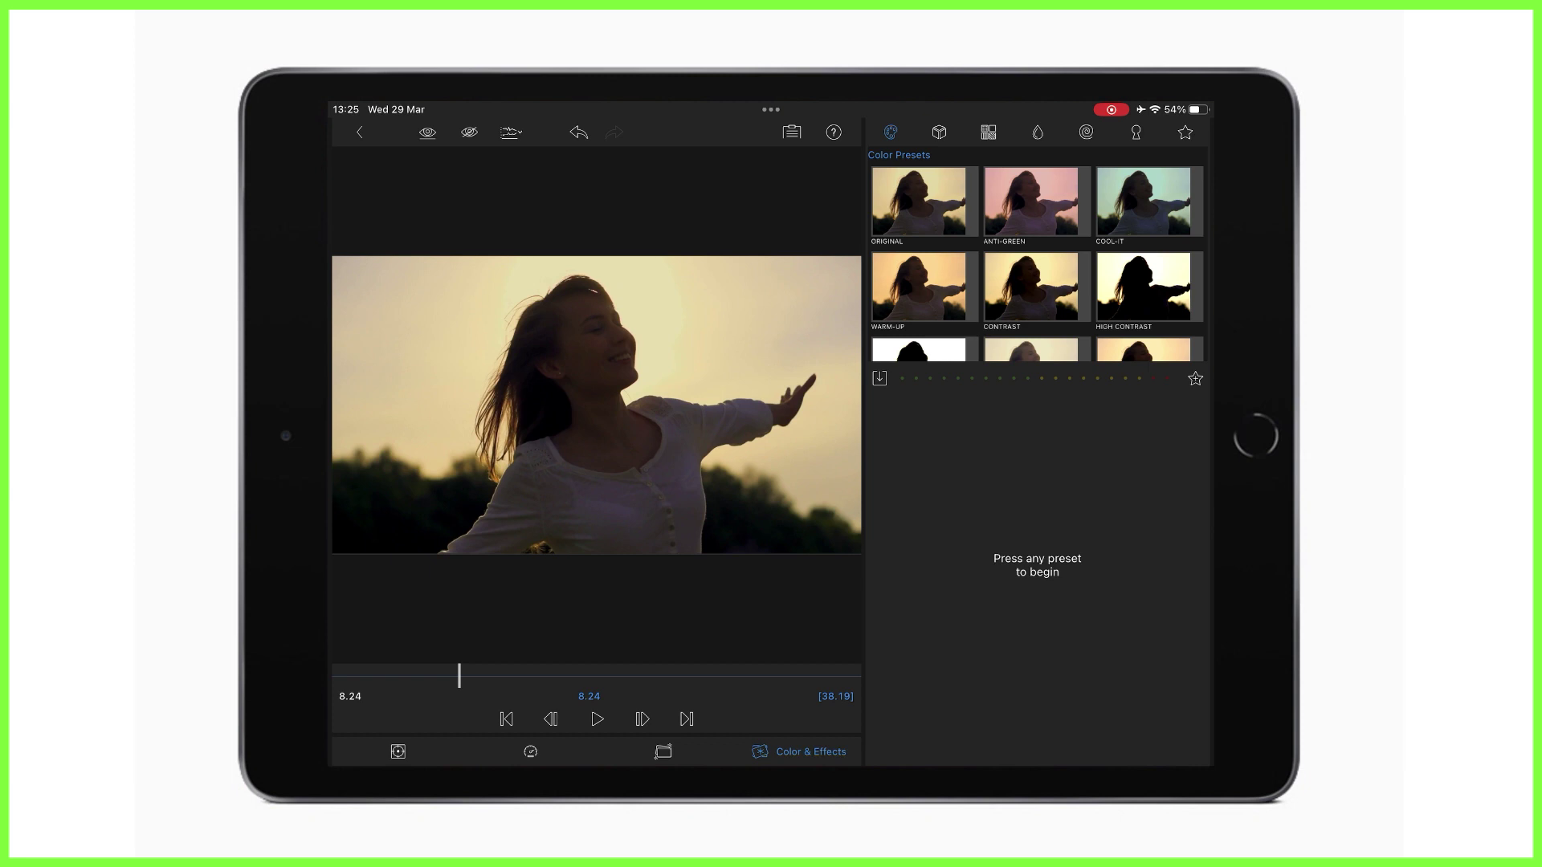
click(1136, 131)
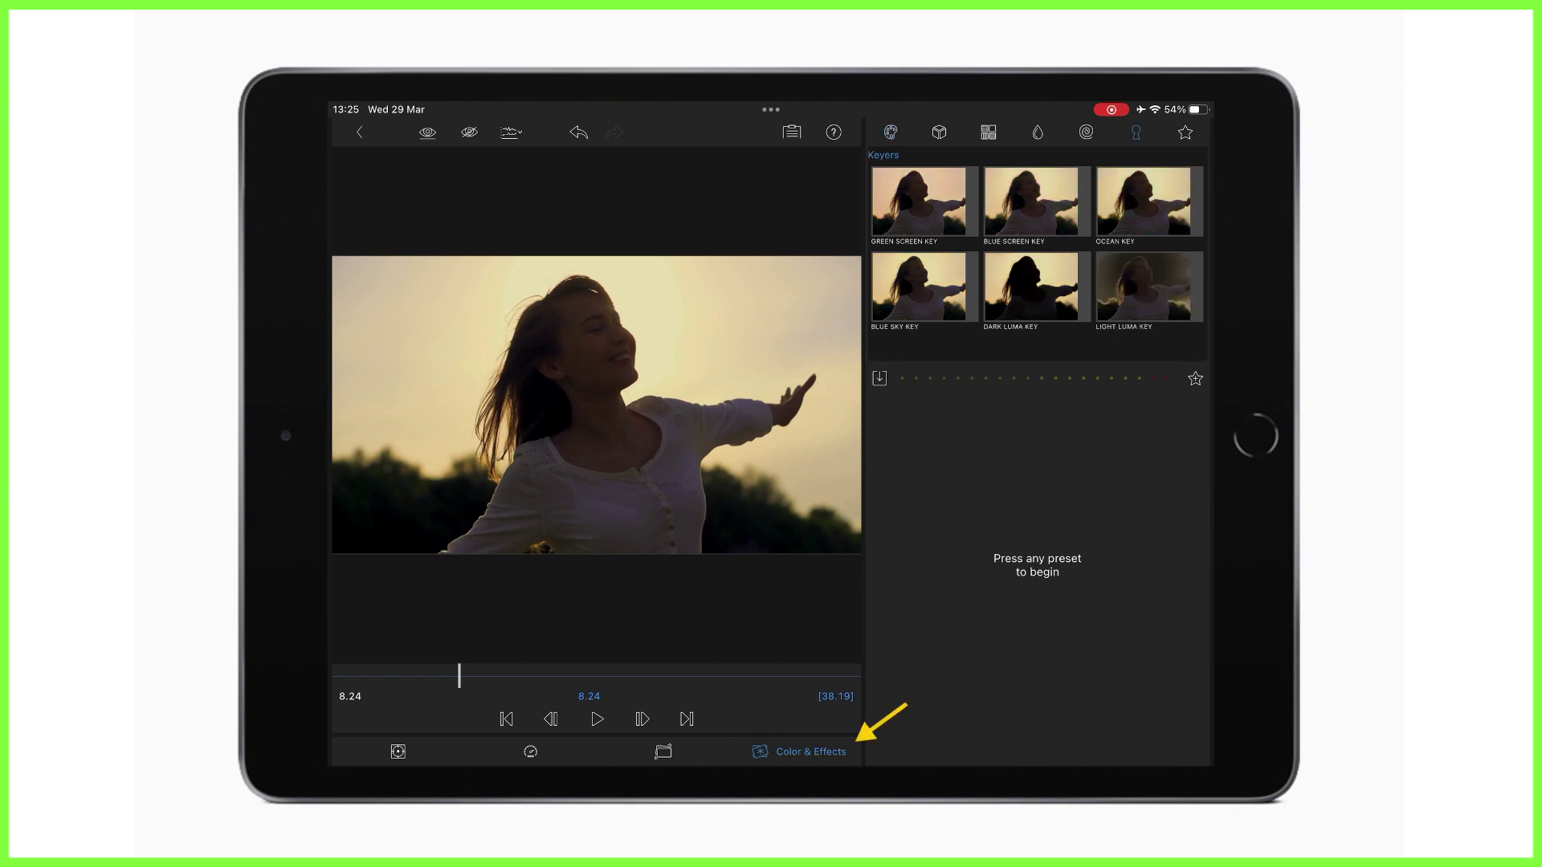
click(1031, 286)
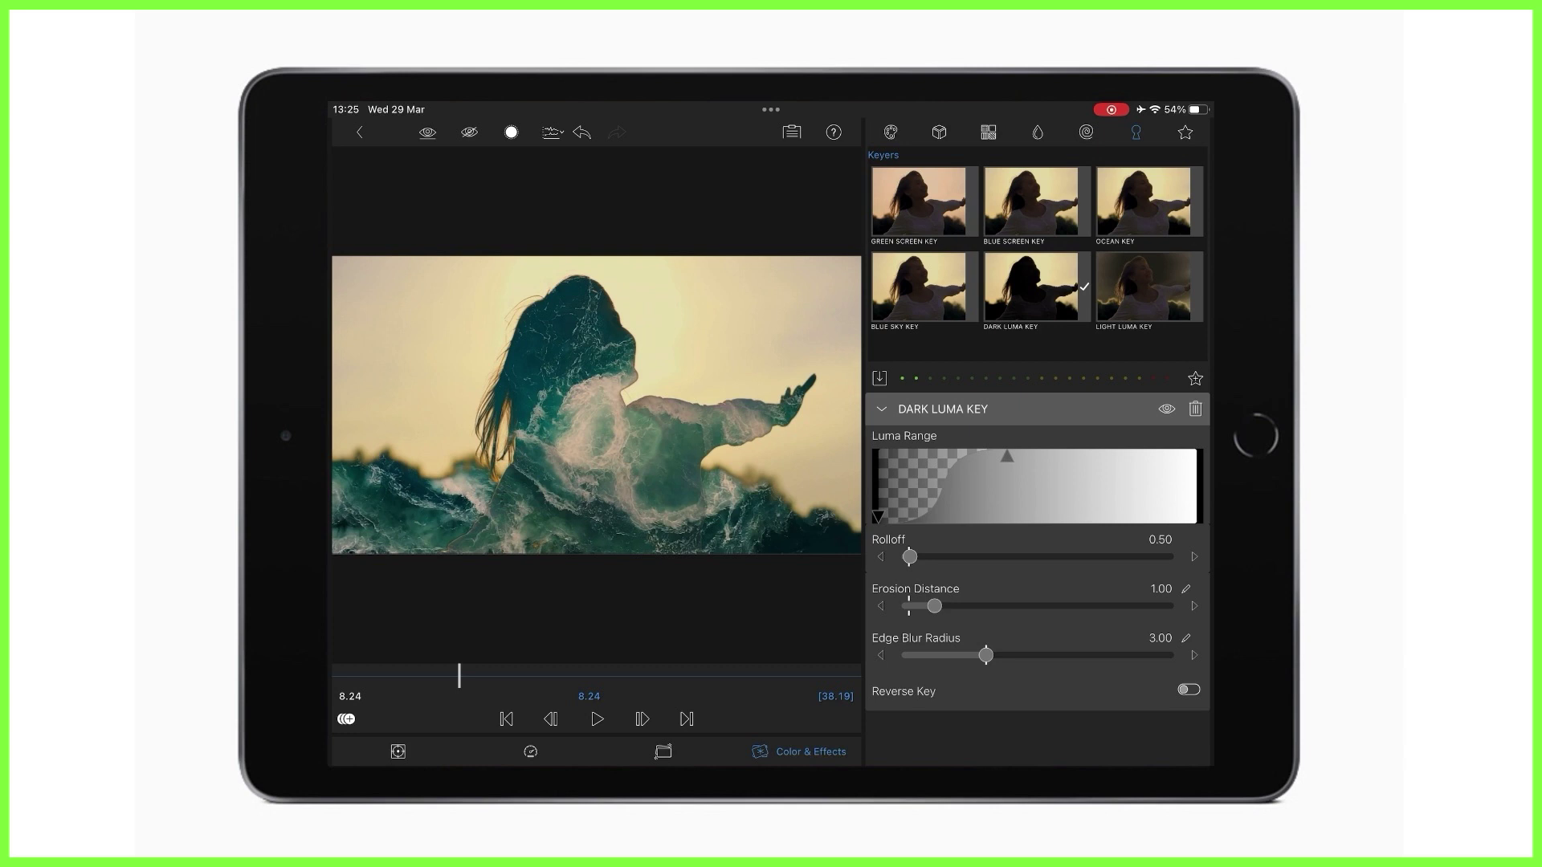
Soften the Dark Luma Key to Erosion Distance 2.00 and Edge Blur Radius 4.80, reviewing playback.
key(space)
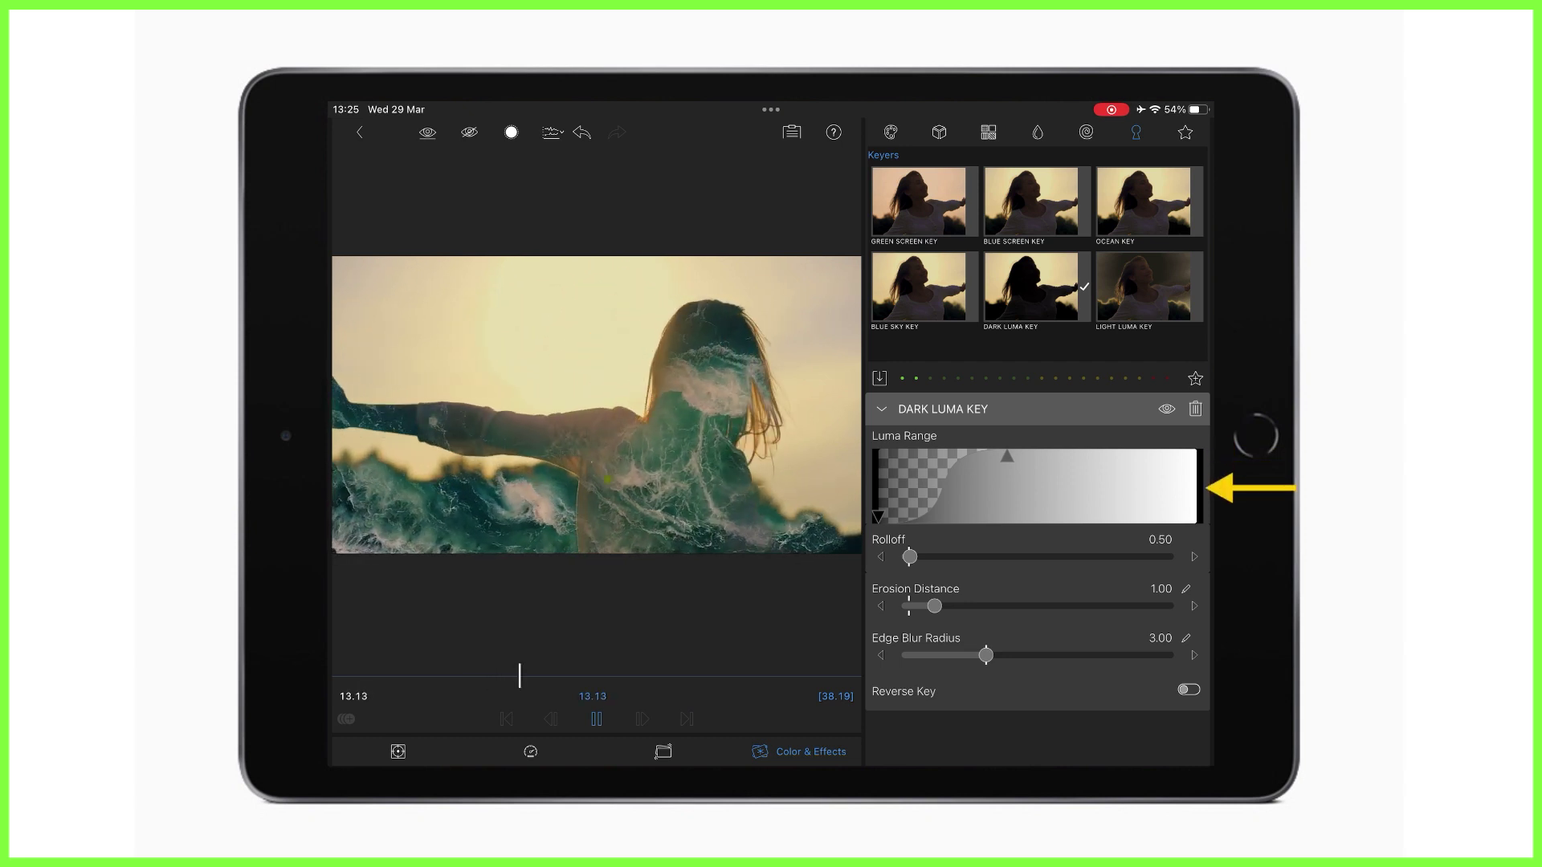
drag(987, 655, 1023, 655)
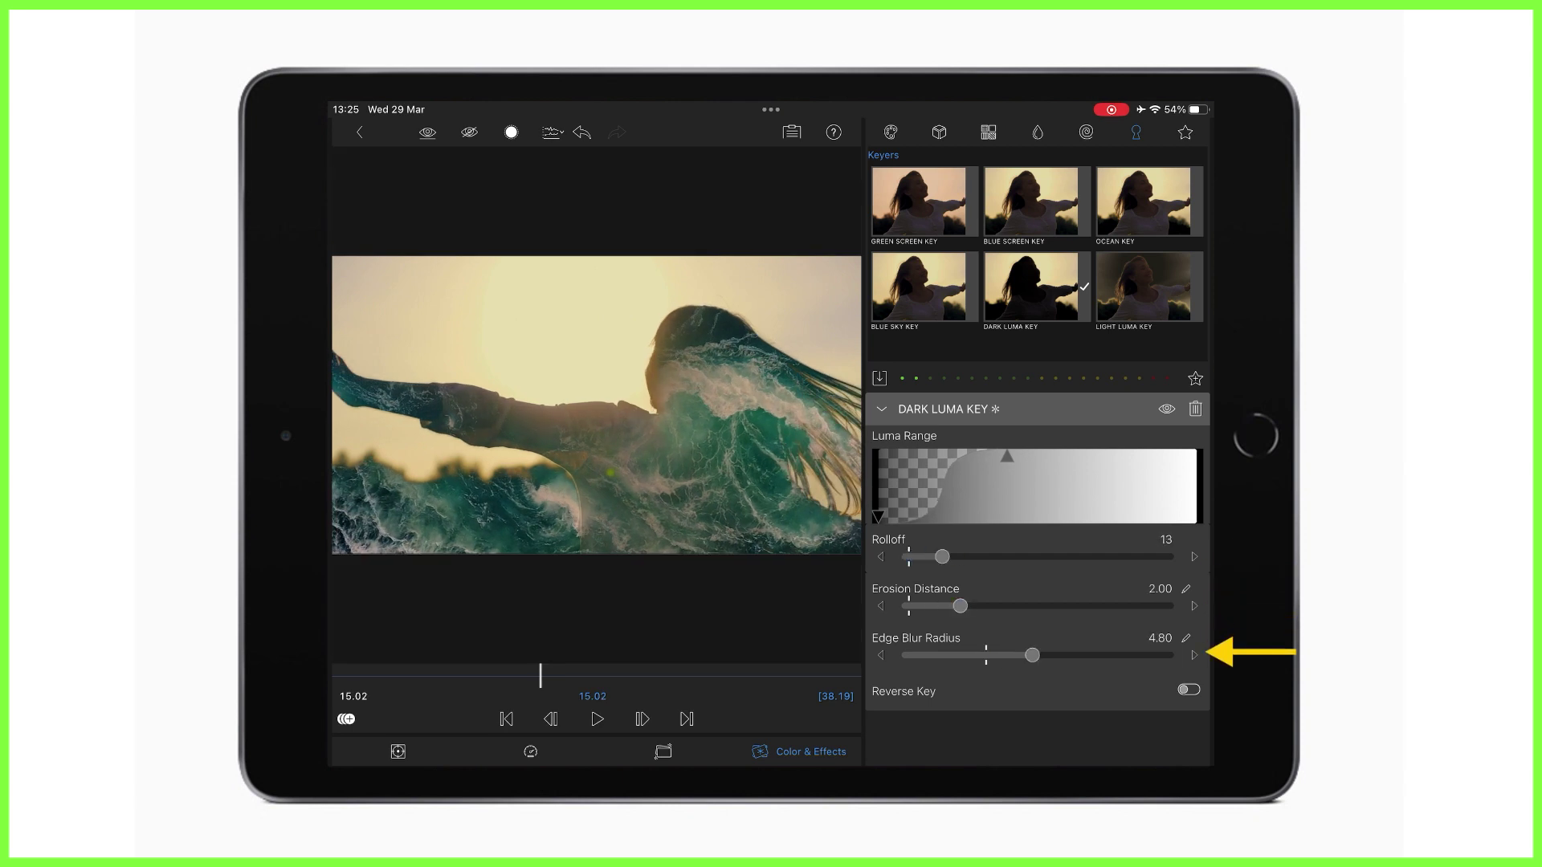
key(space)
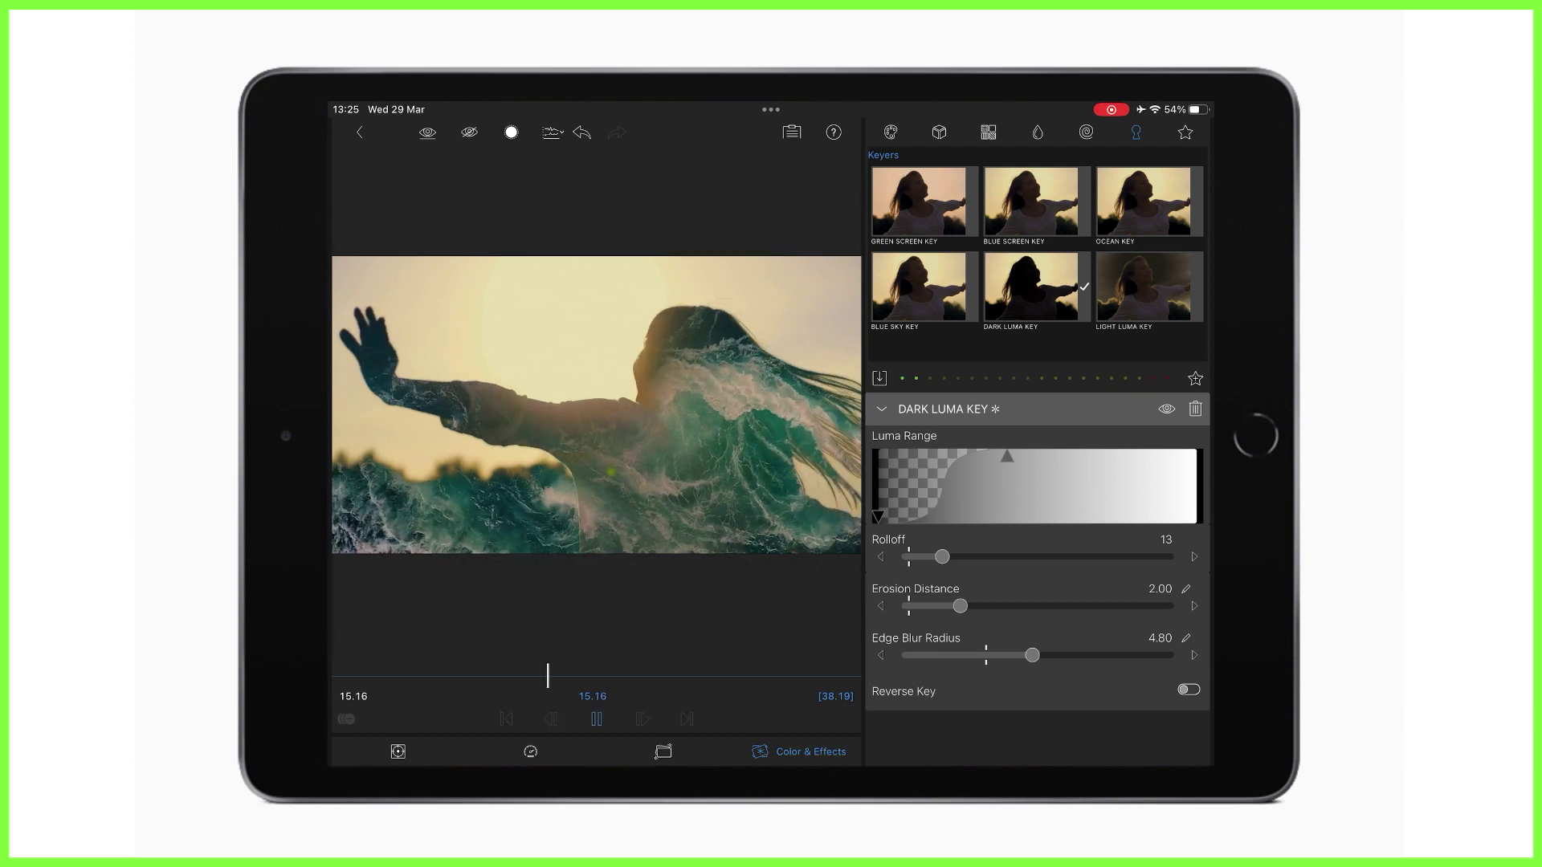
key(space)
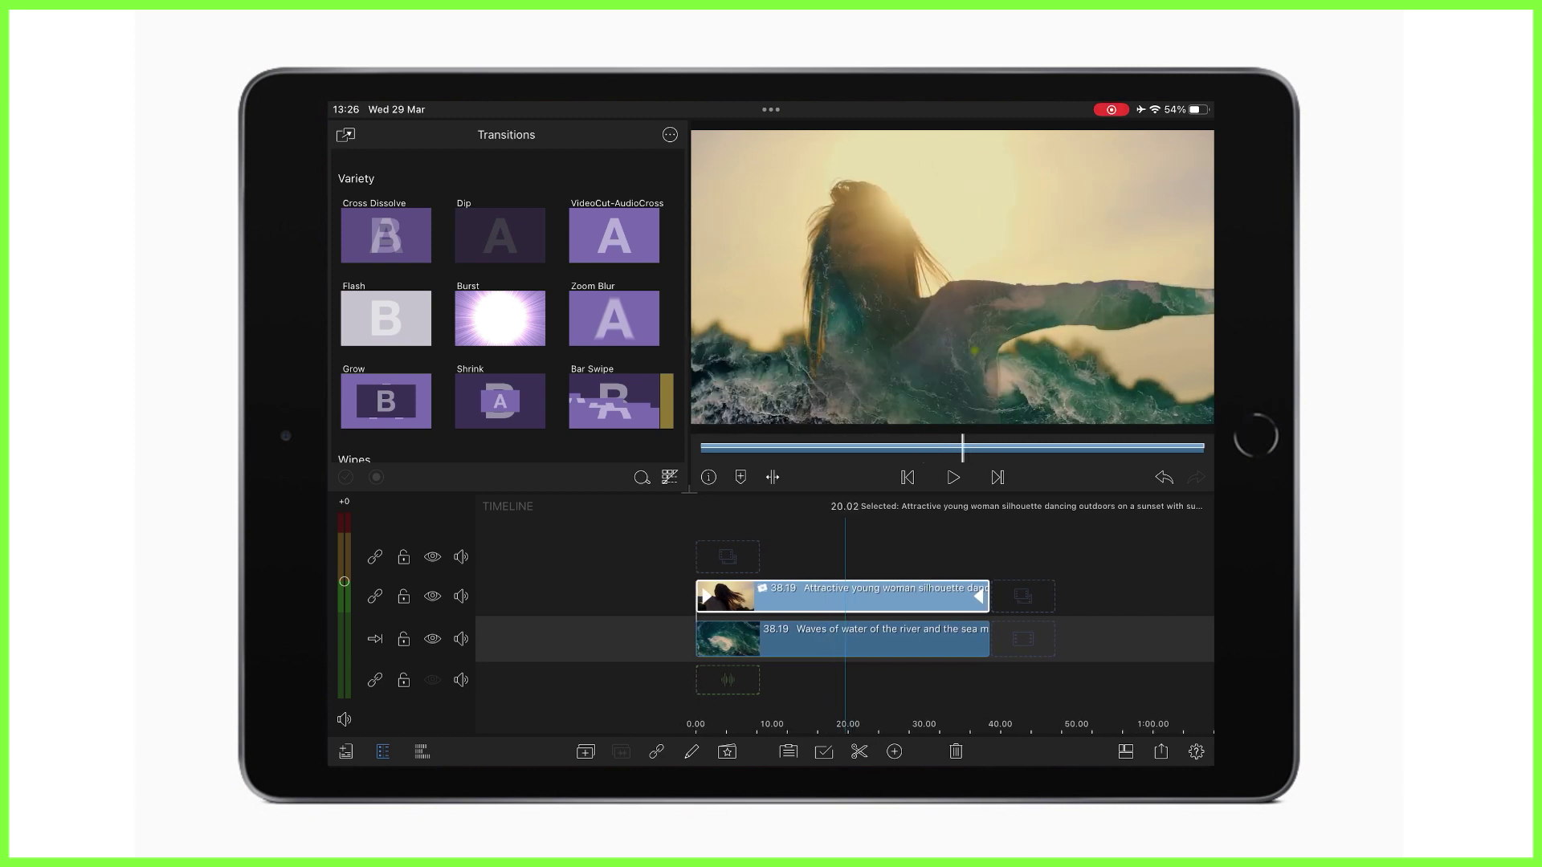
Scrub back along the timeline and preview the 8.20 Cross Dissolve on the sunset clip.
scroll(844, 619, left, 1)
scroll(844, 618, left, 1)
scroll(843, 618, left, 1)
scroll(843, 618, left, 2)
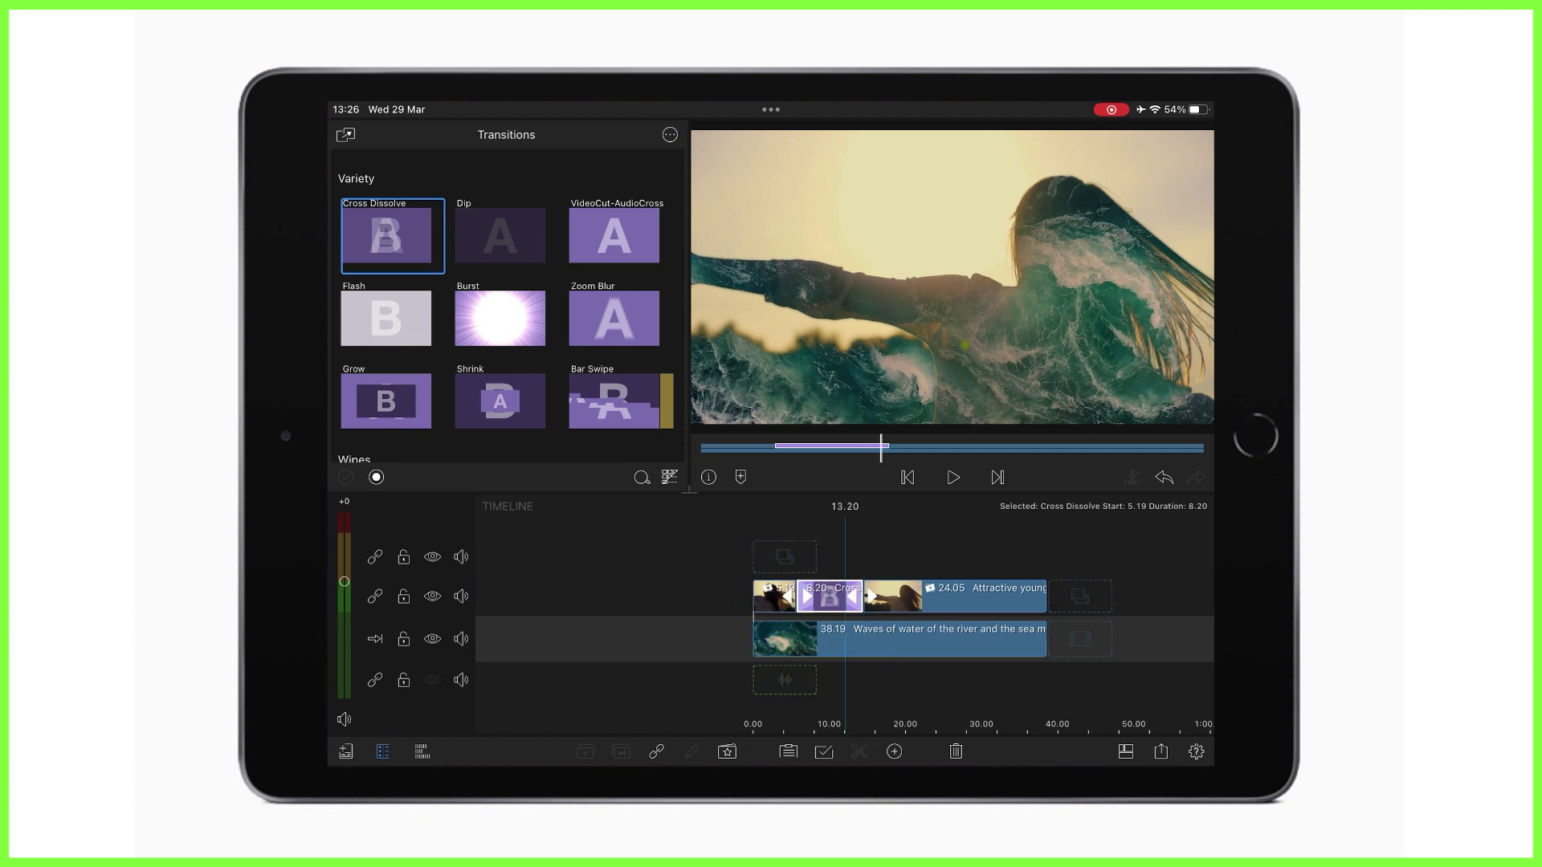
key(space)
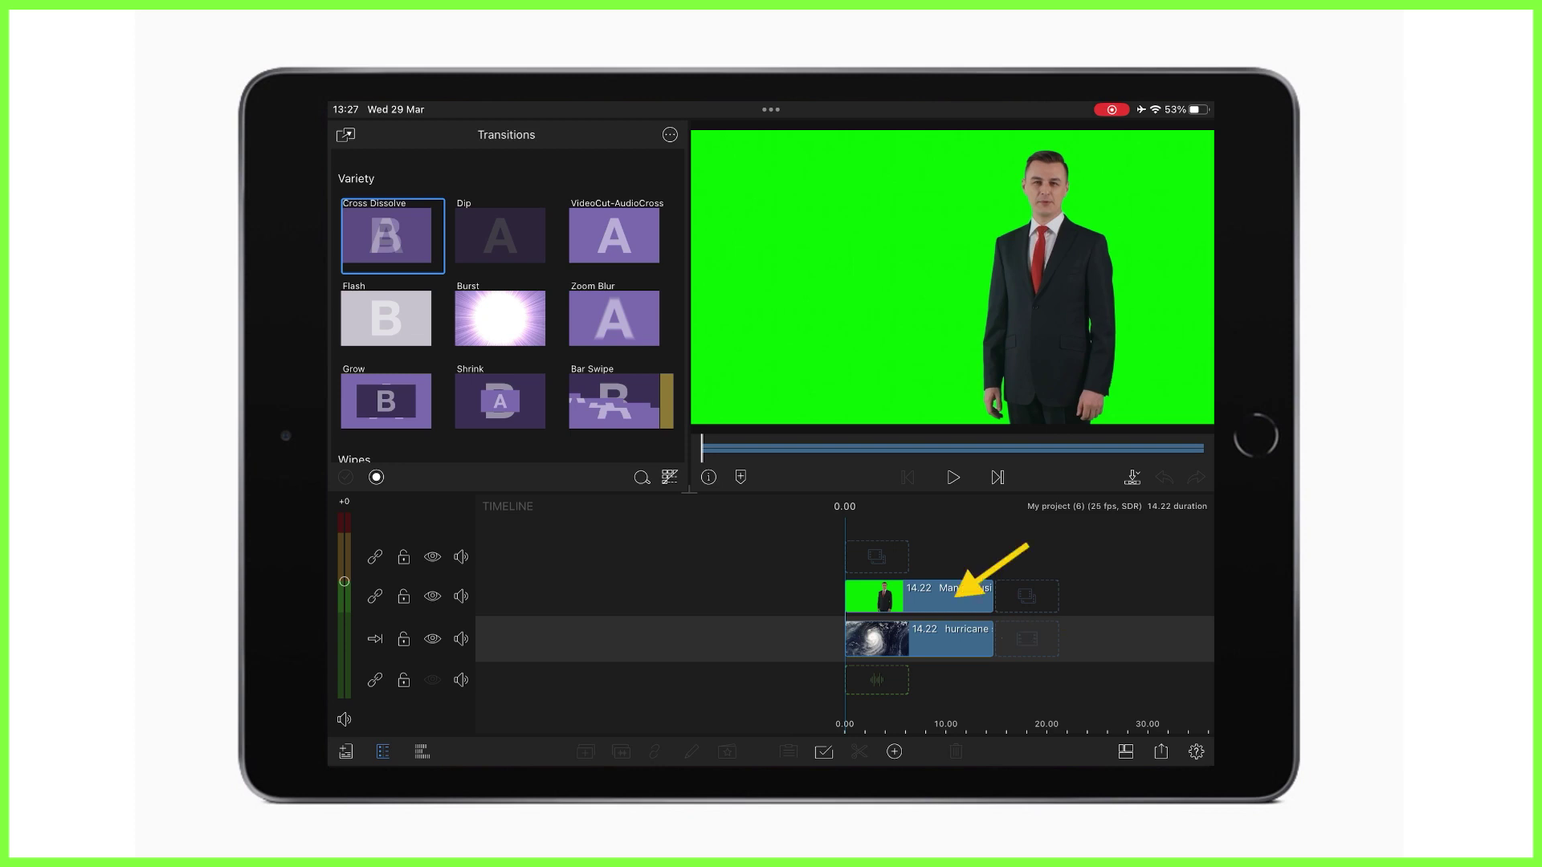
Open the presenter green-screen clip's effects editor.
double_click(932, 596)
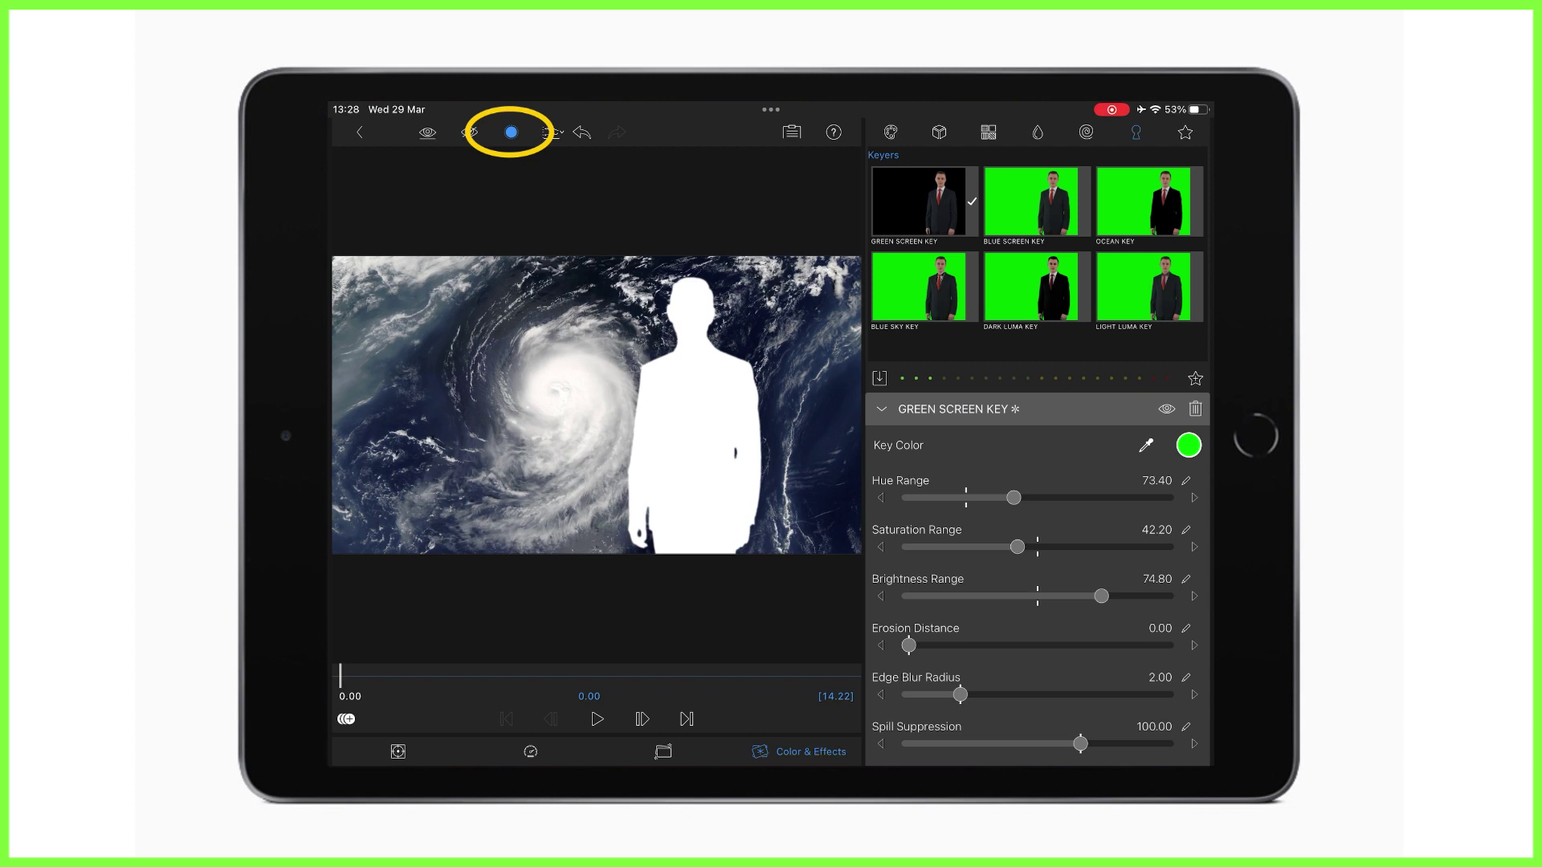
Turn on Reverse Key for the presenter's green screen key and preview the result.
scroll(1036, 579, down, 1)
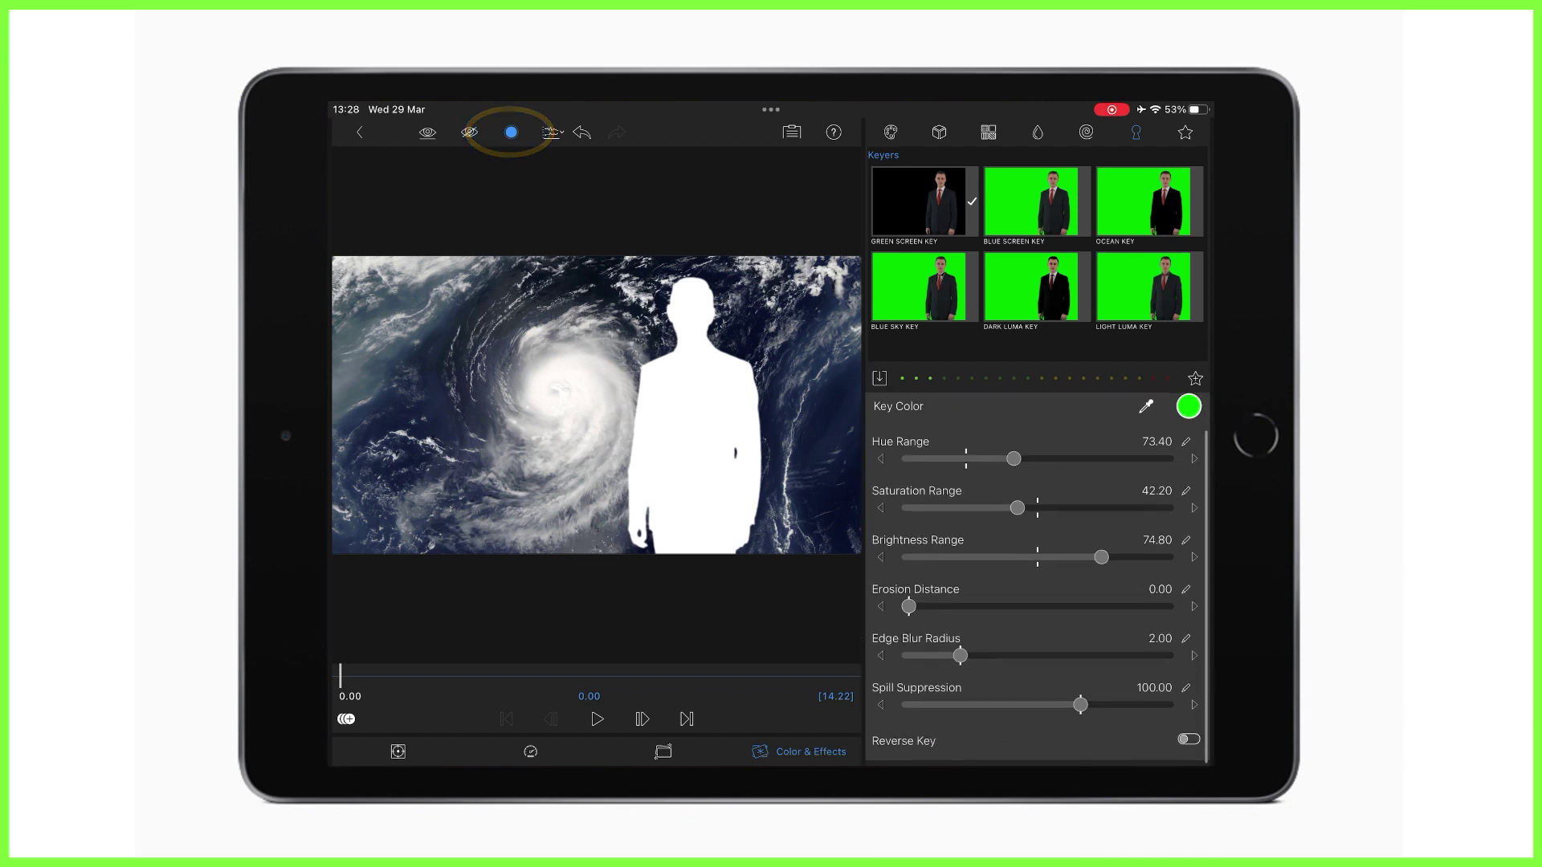
click(1188, 744)
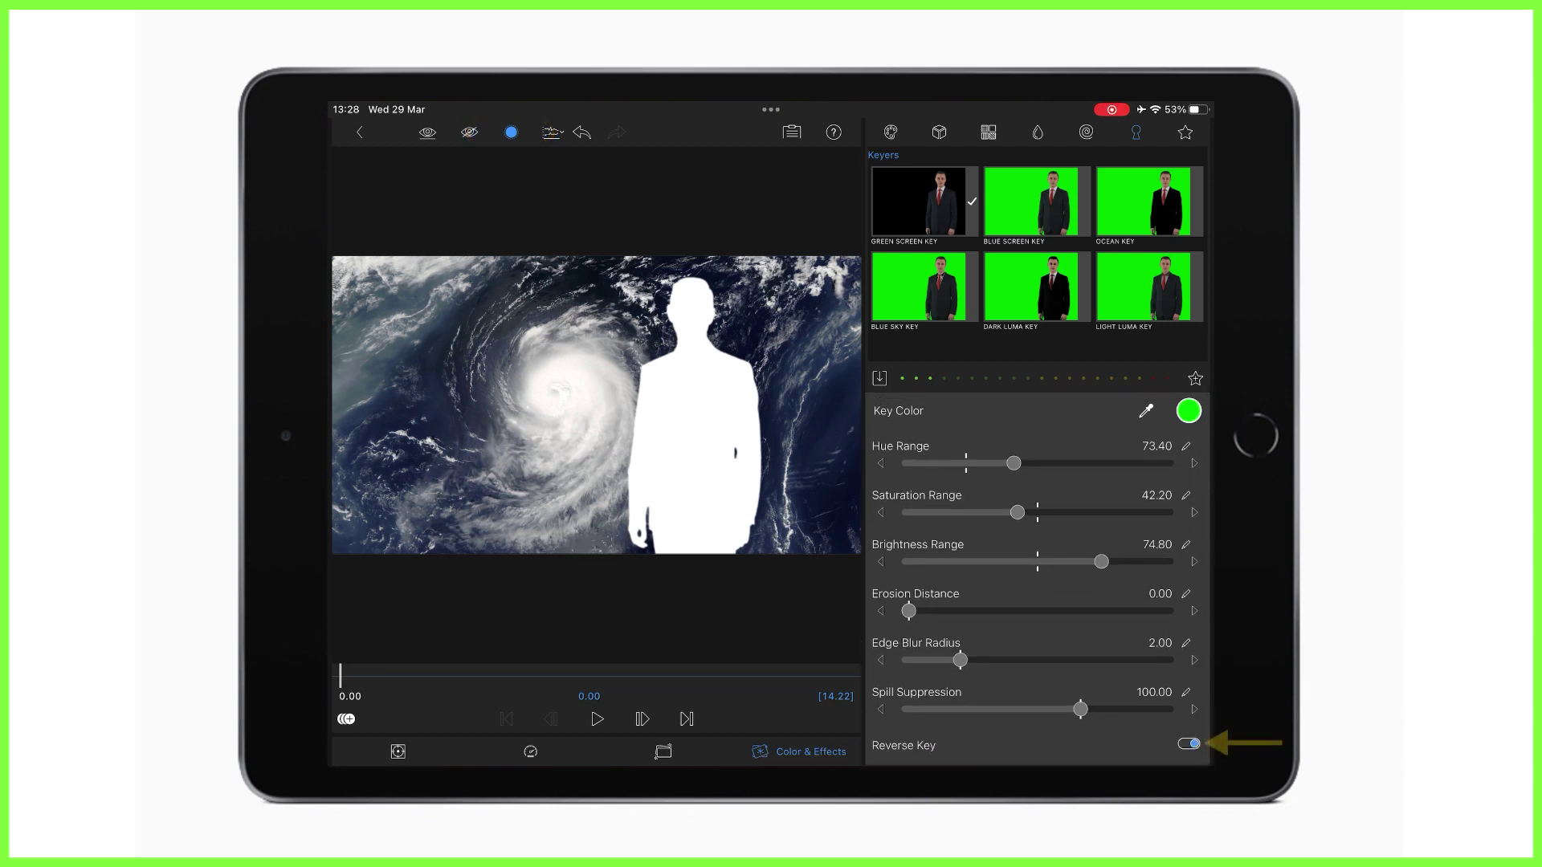
key(space)
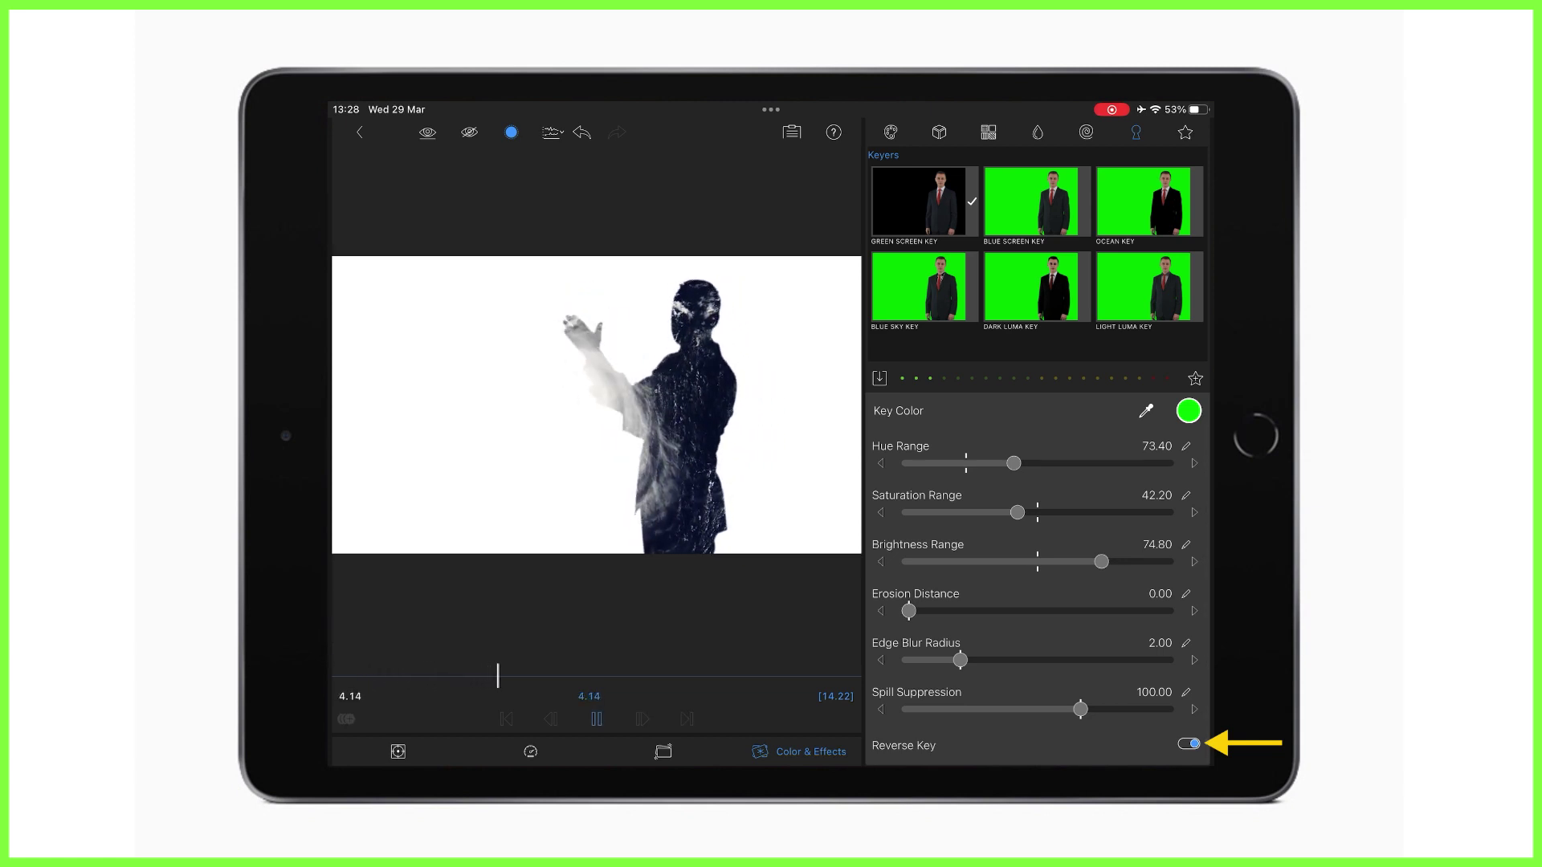
key(space)
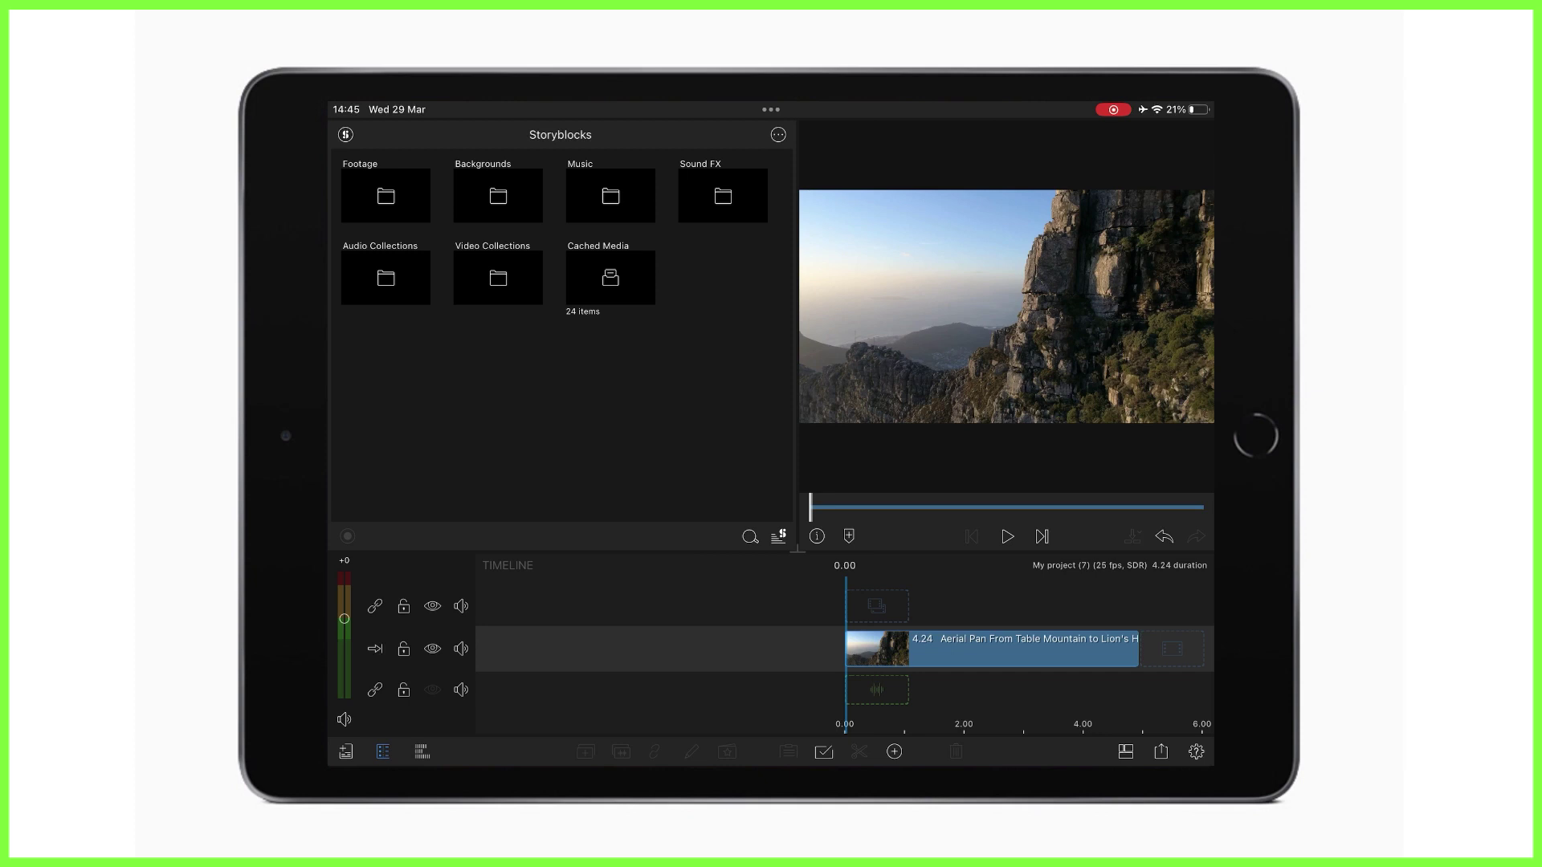
Search the Storyblocks Footage folder for 'Overlay' clips.
click(385, 196)
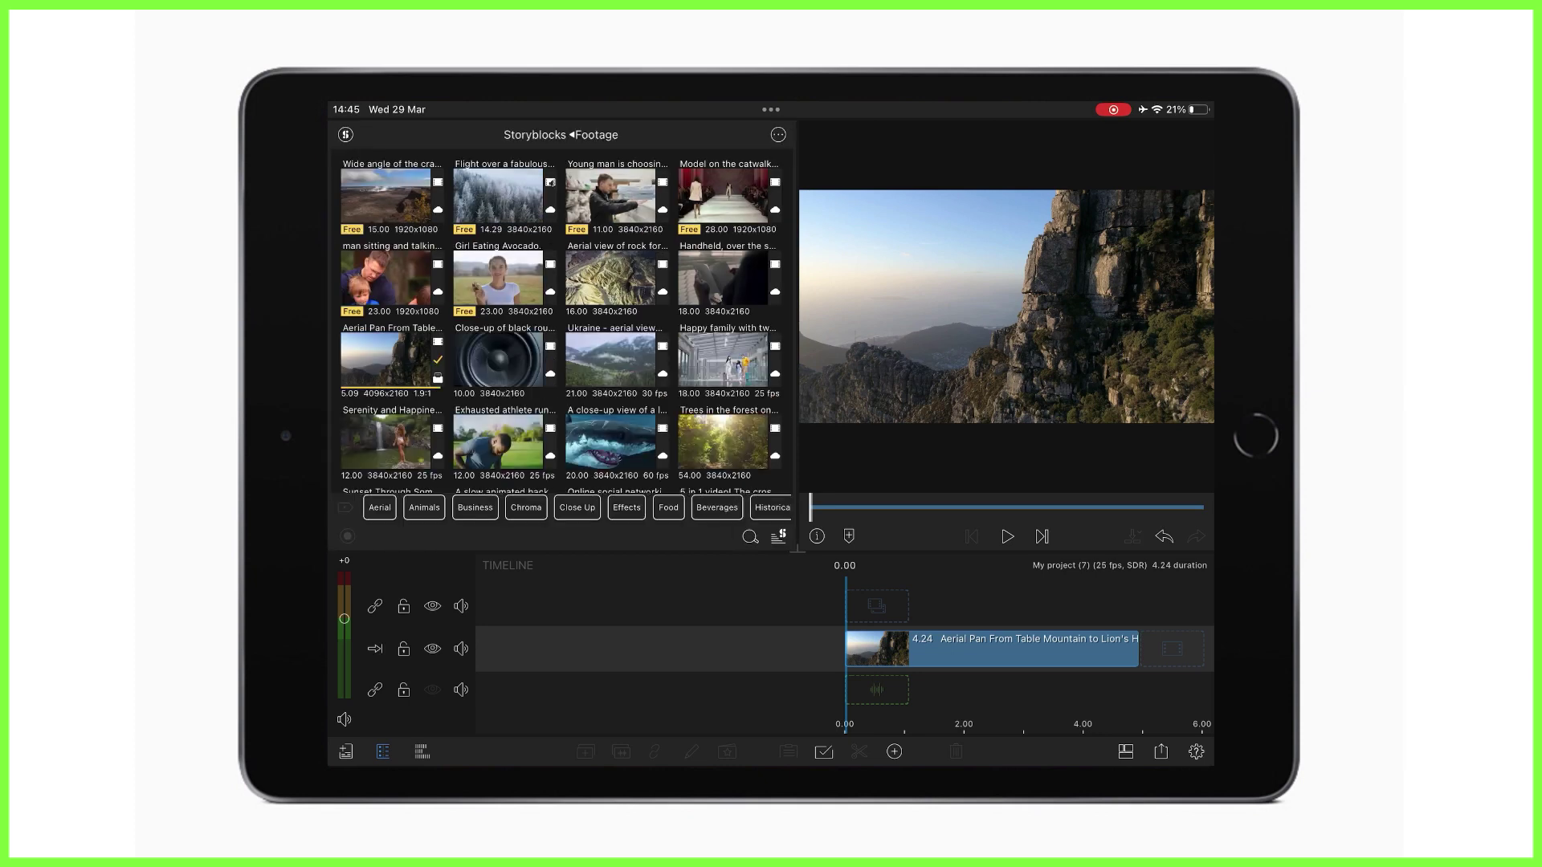
click(750, 537)
text(Over)
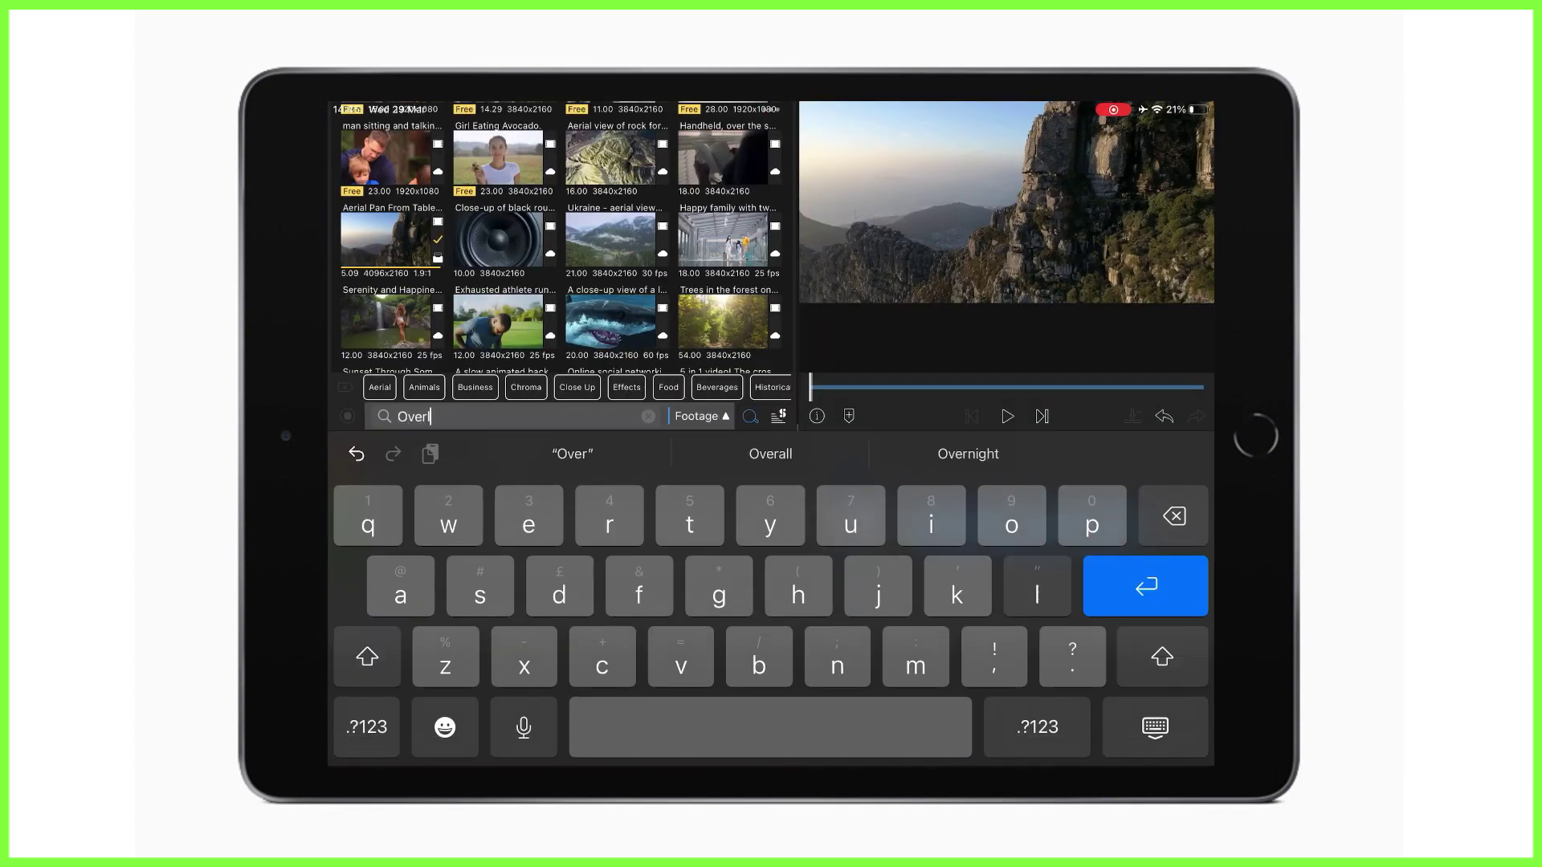
text(lay)
key(Return)
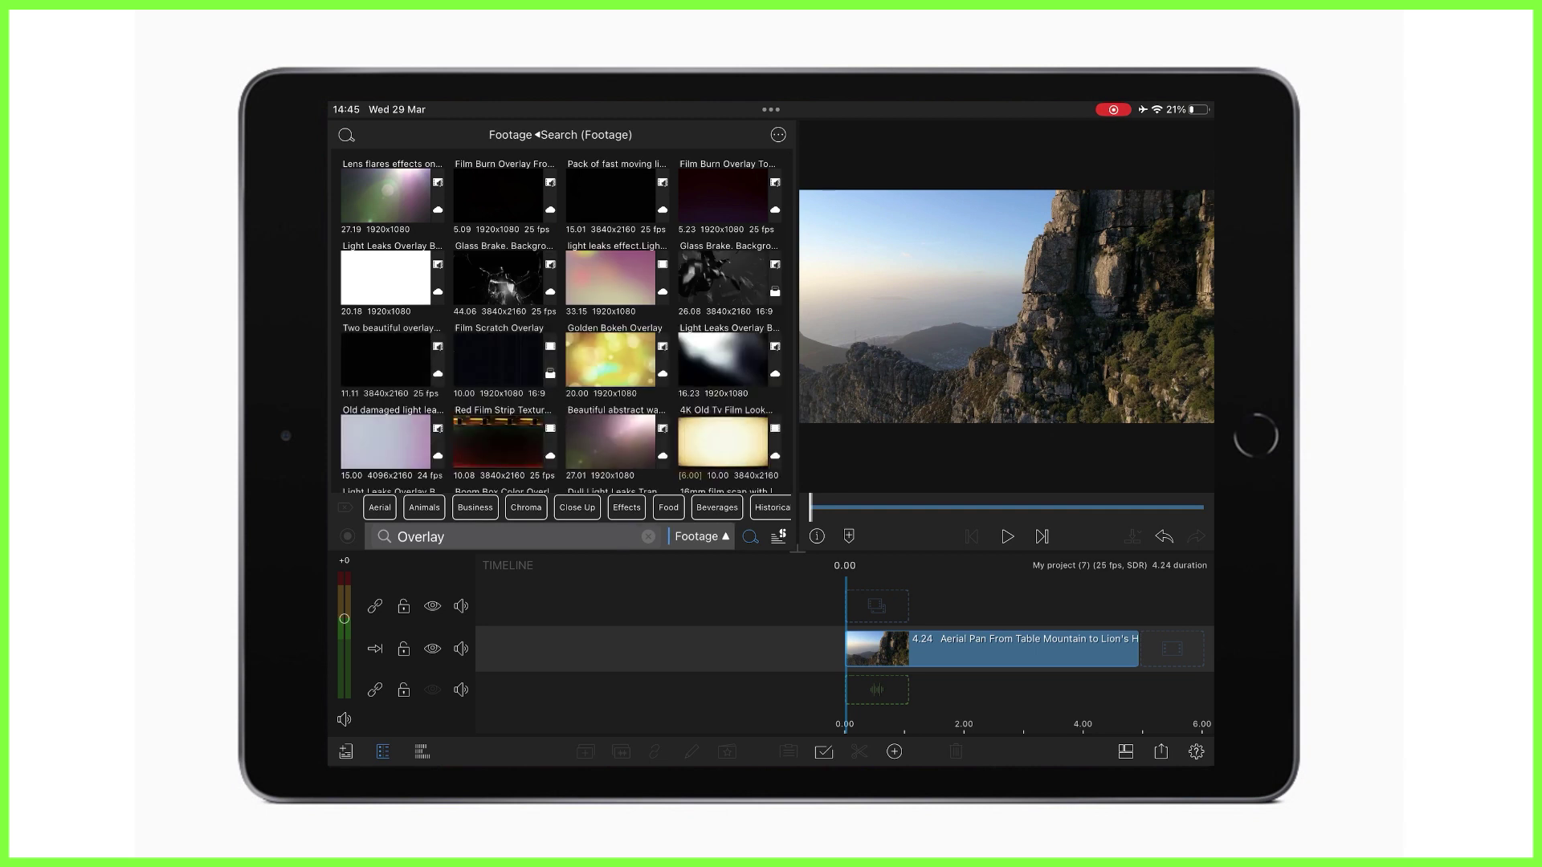
Place Film Scratch Overlay above the aerial clip, apply Dark Luma Key, and play it.
drag(504, 357, 878, 595)
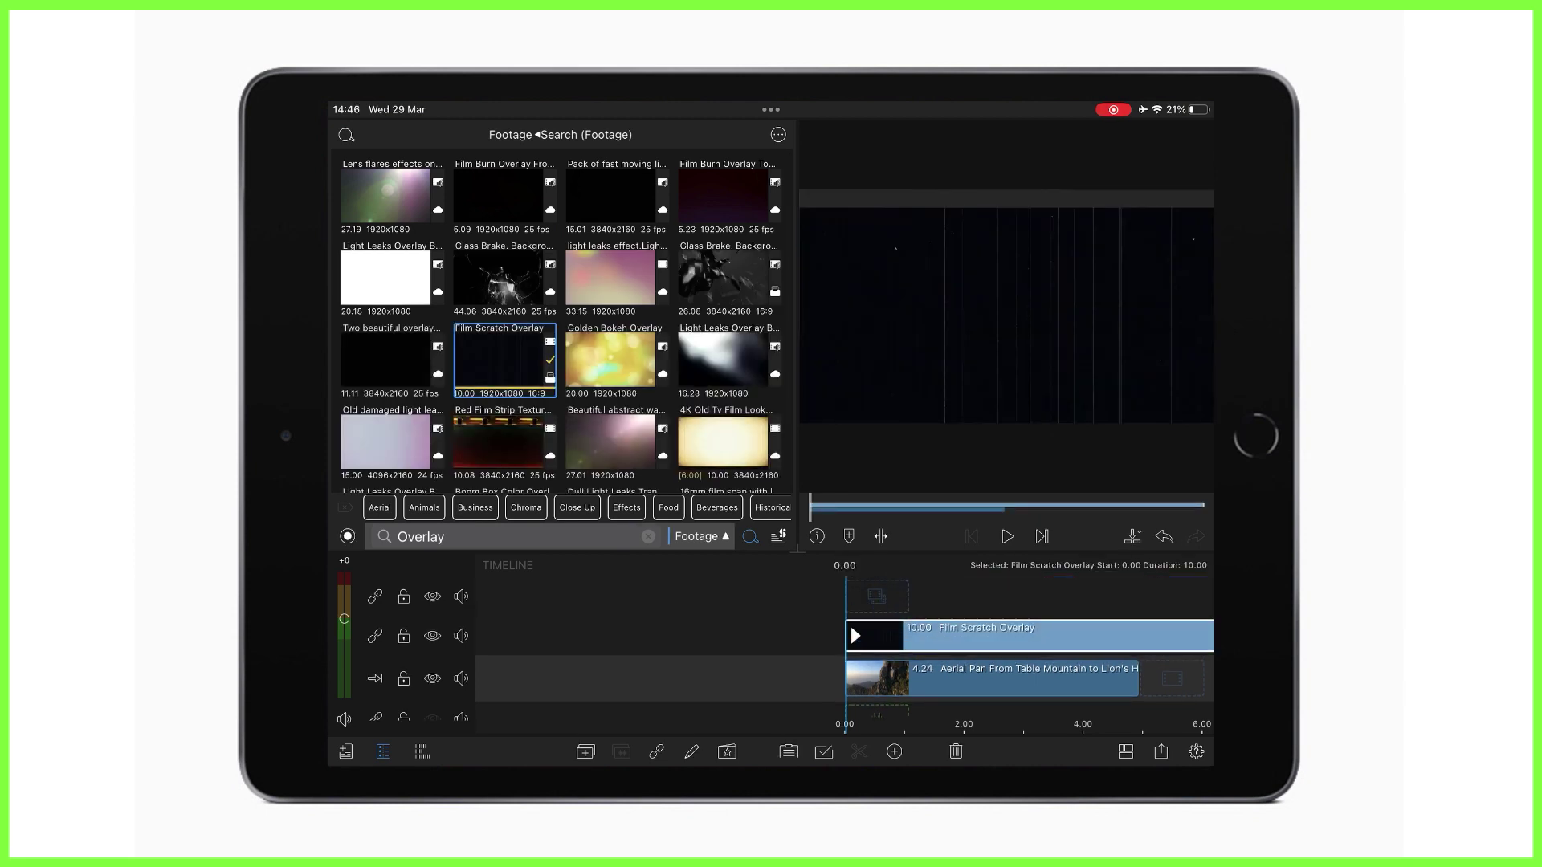
double_click(1044, 635)
click(1036, 281)
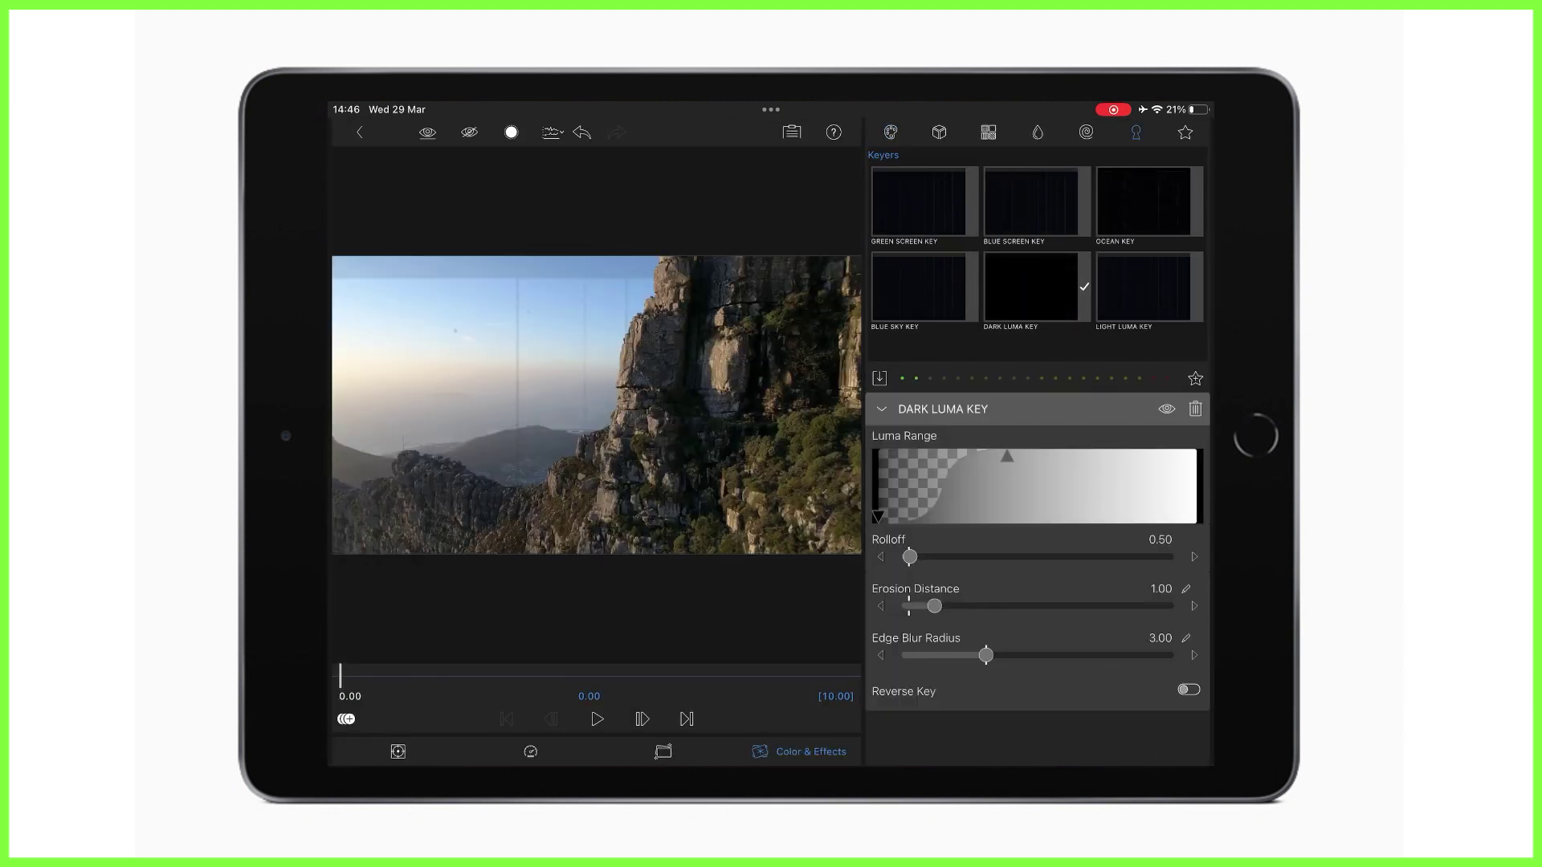
click(597, 719)
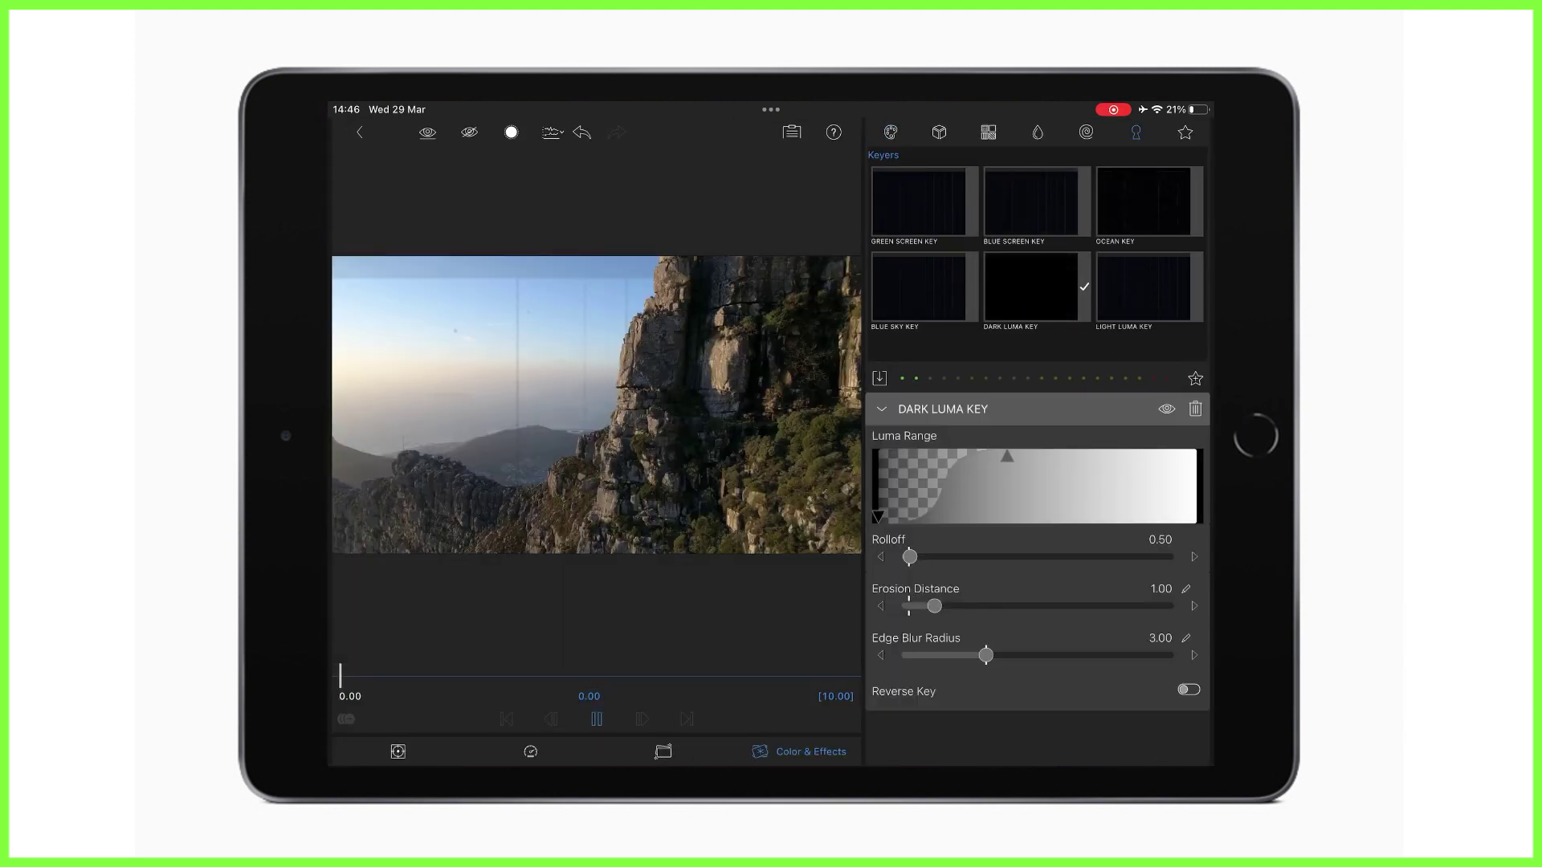